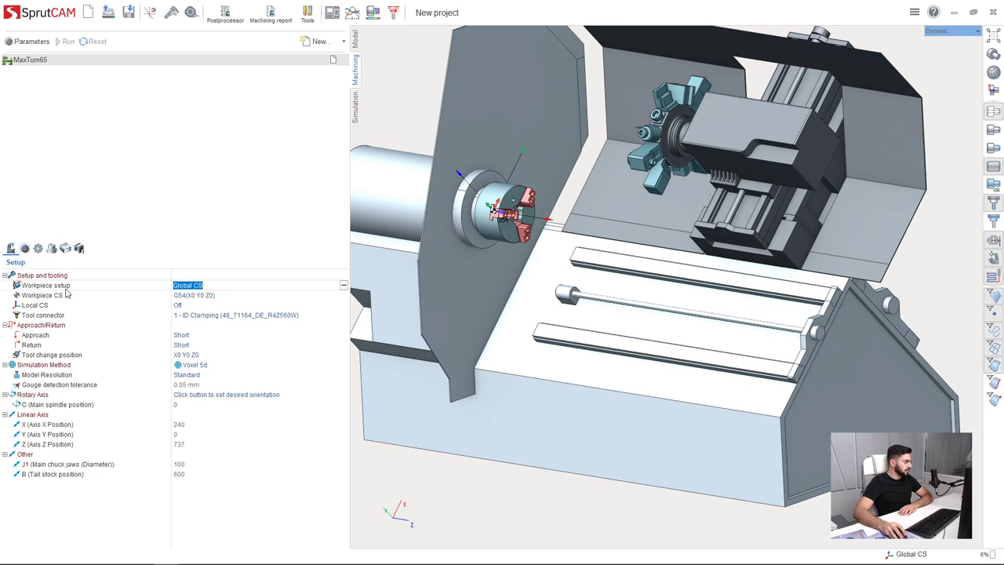
Shift the part out of the chuck in the workpiece setup with a Z translation of 210 from the workpiece holder CS
scroll(514, 218, up, 4)
middle_drag(514, 223, 475, 254)
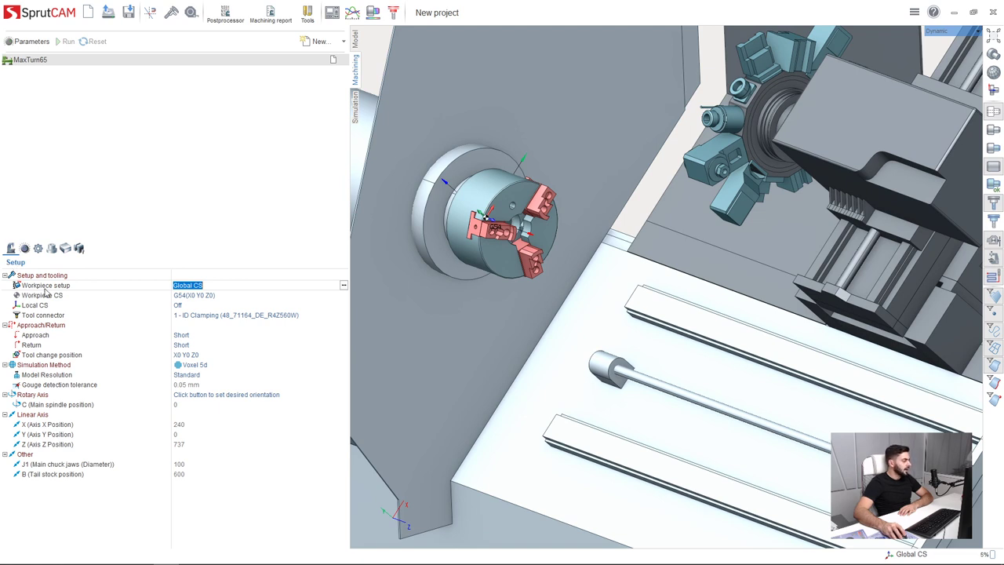
click(343, 285)
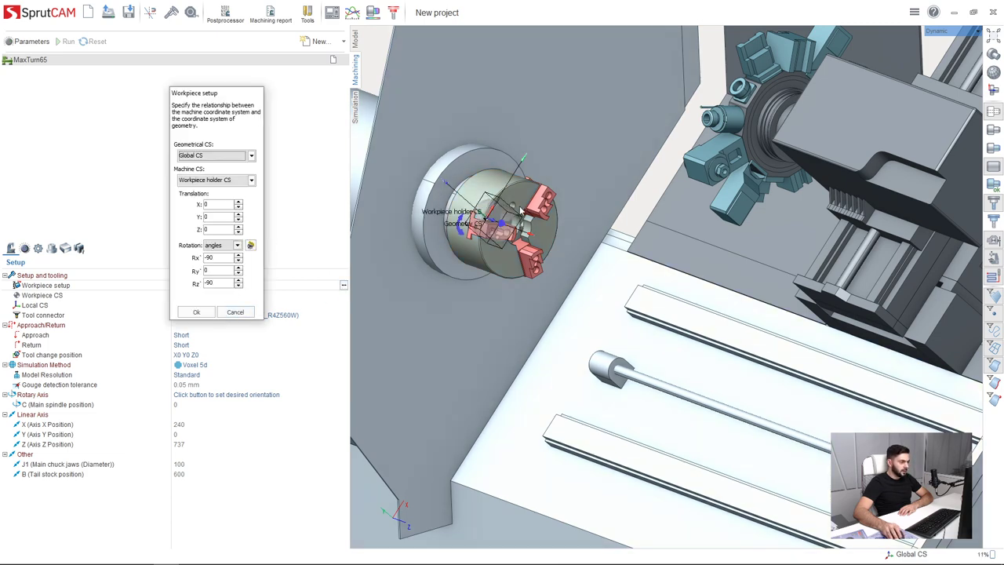
scroll(489, 240, up, 3)
drag(489, 239, 805, 333)
mouse_move(524, 254)
middle_down()
mouse_move(448, 248)
mouse_move(444, 296)
mouse_move(498, 233)
mouse_move(579, 239)
mouse_move(439, 249)
mouse_move(535, 244)
middle_up()
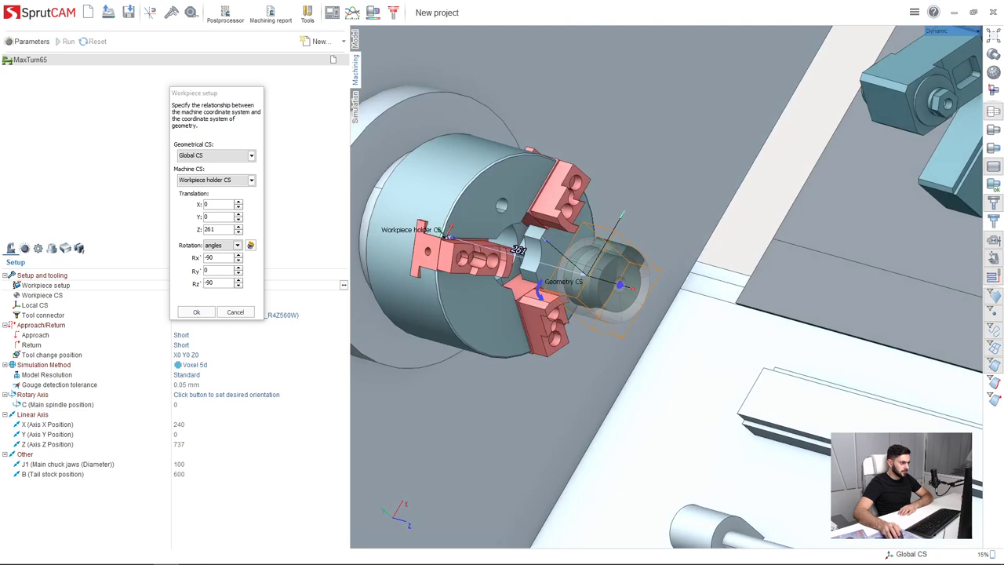
double_click(208, 229)
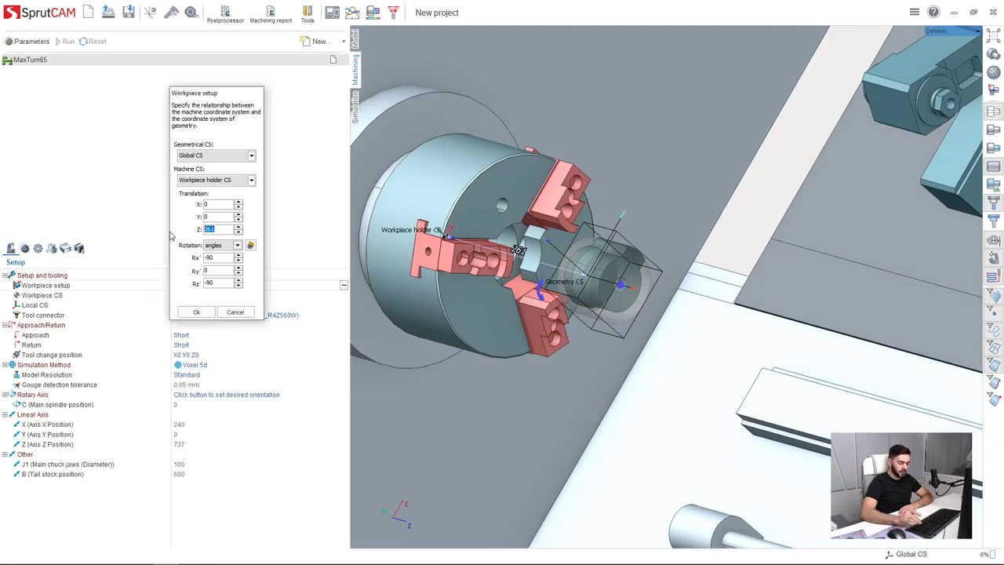
text(210)
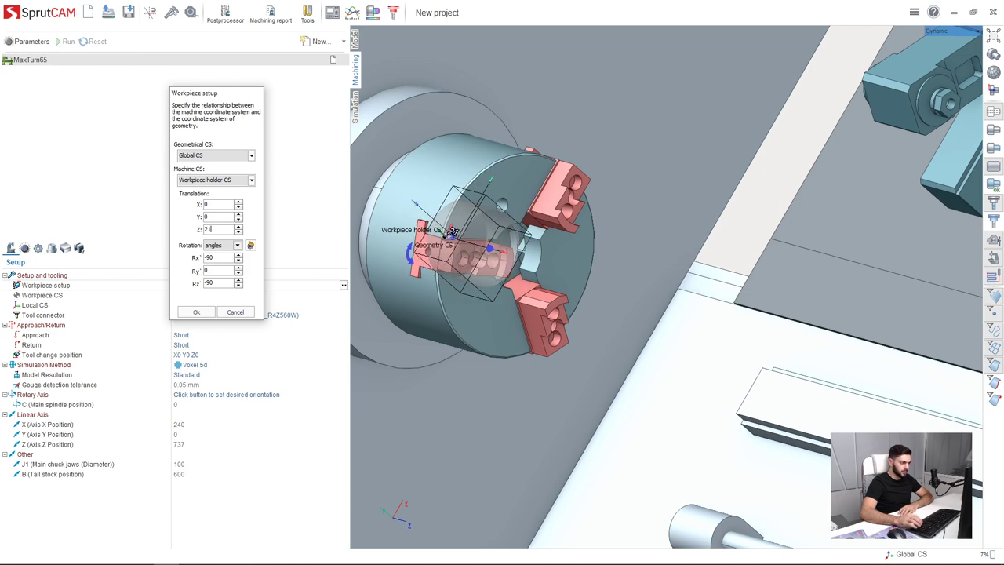
click(196, 312)
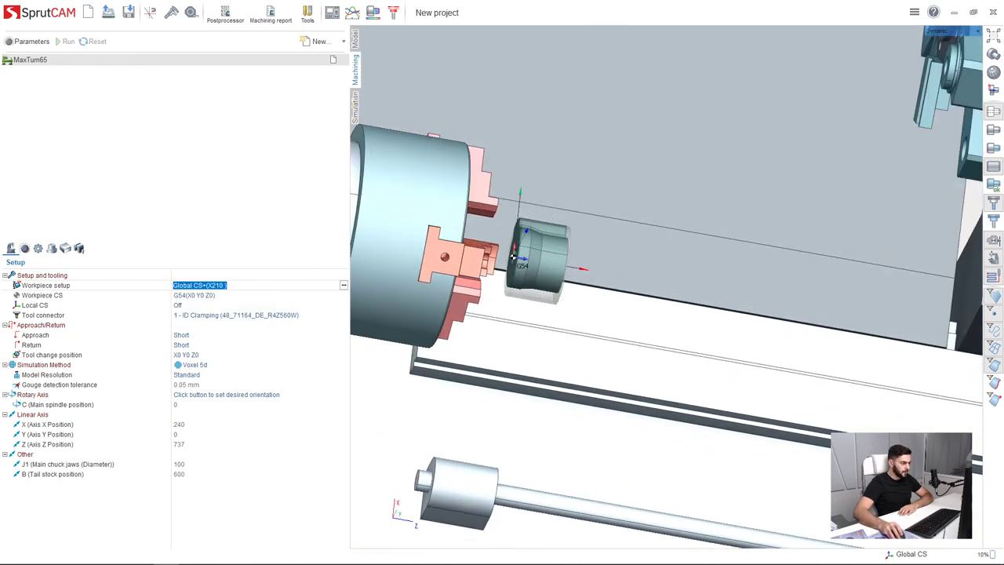
middle_drag(666, 290, 592, 294)
right_drag(559, 268, 561, 269)
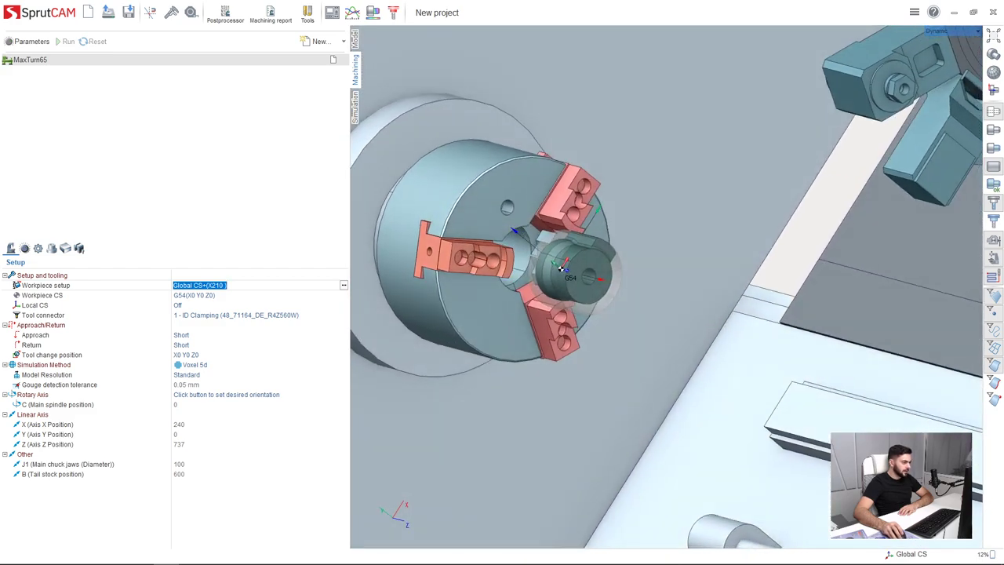
Define a cylinder primitive around the part, centred on the CS, with positive axial and outer radial stock 1 and negative axial stock 70
click(66, 250)
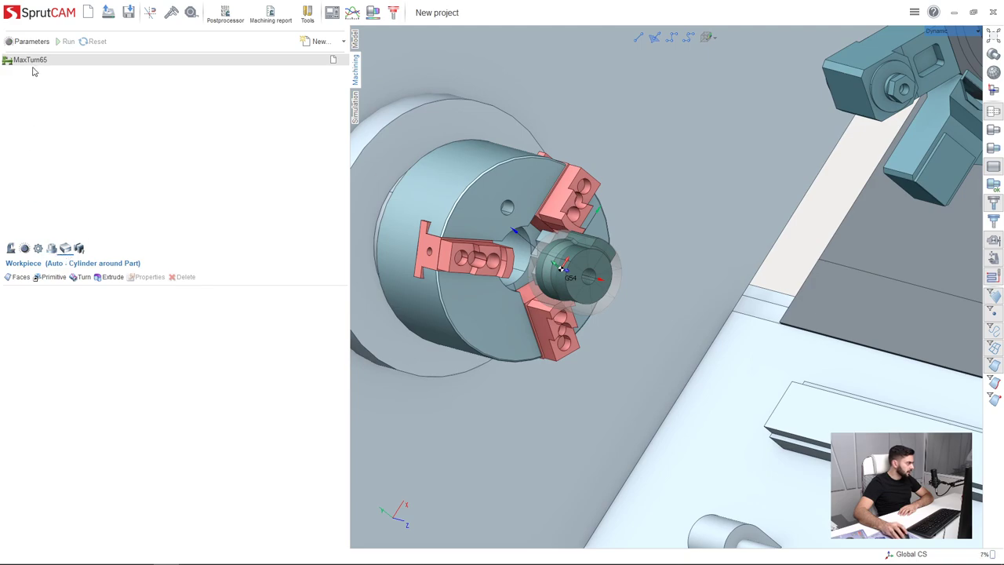
middle_drag(614, 268, 549, 275)
scroll(569, 255, up, 4)
mouse_move(616, 261)
right_down()
mouse_move(489, 280)
mouse_move(478, 242)
mouse_move(605, 291)
mouse_move(569, 290)
mouse_move(511, 264)
mouse_move(591, 271)
mouse_move(586, 237)
mouse_move(594, 258)
mouse_move(610, 255)
right_up()
scroll(609, 255, up, 3)
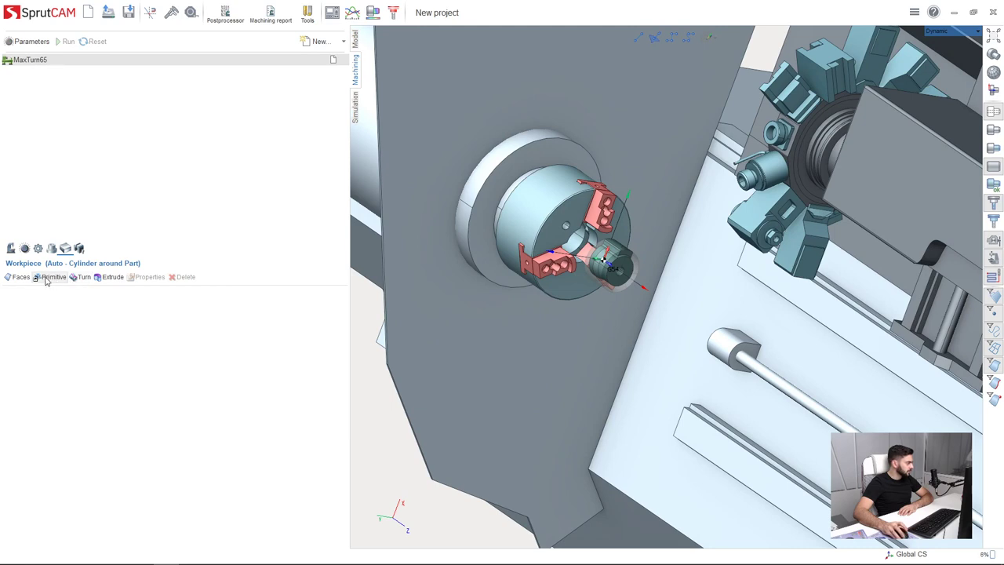
click(46, 281)
drag(65, 39, 208, 164)
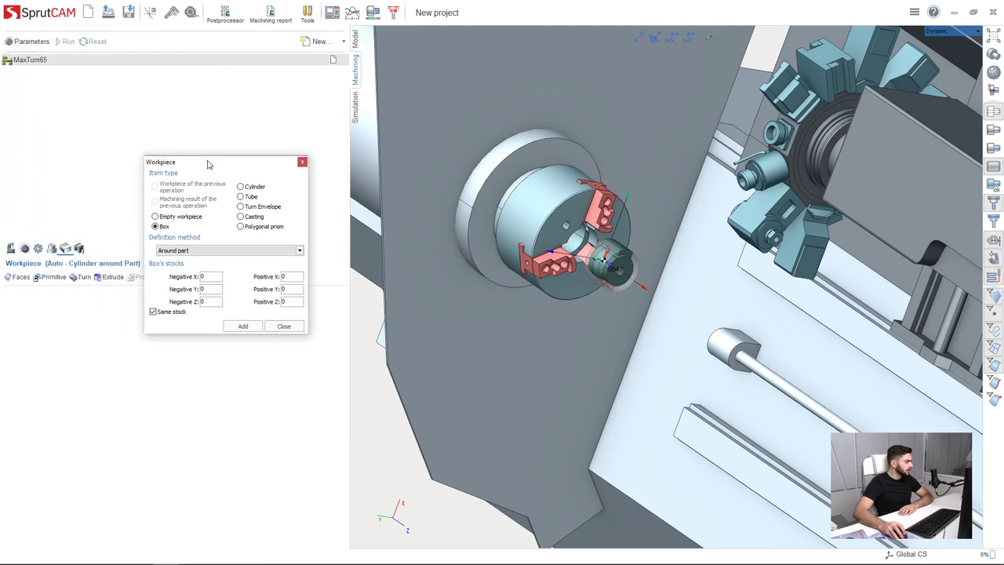
click(255, 188)
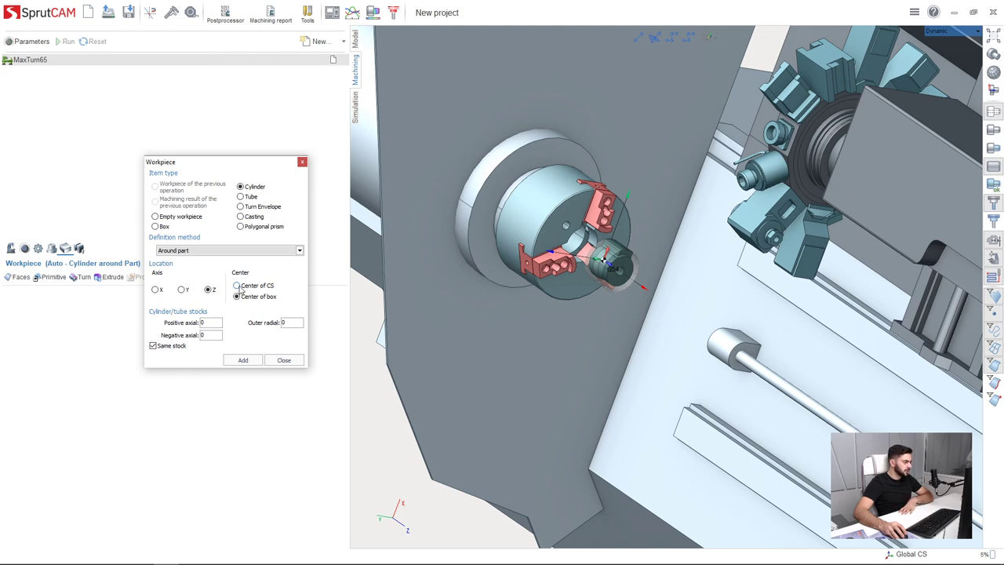
click(237, 296)
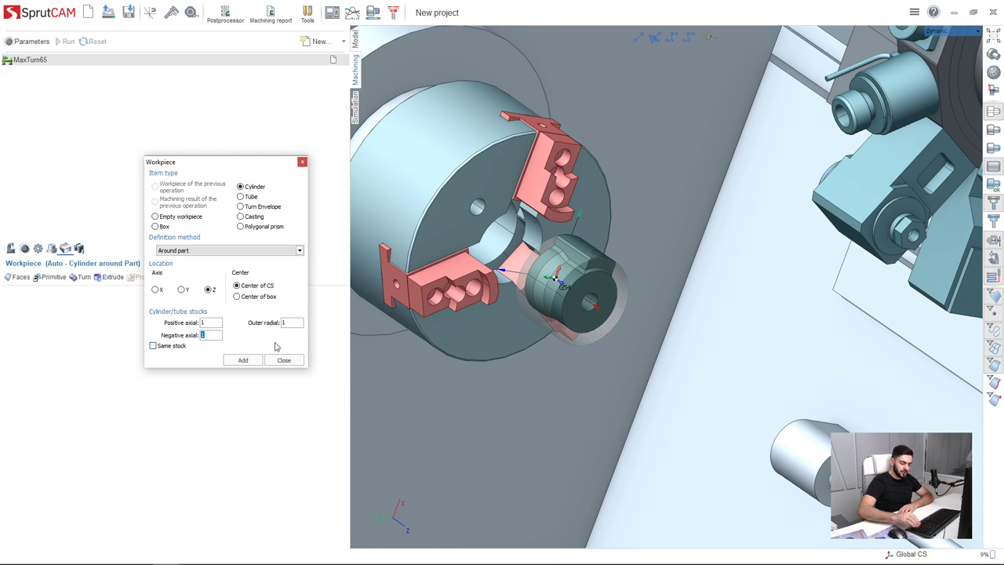
text(70)
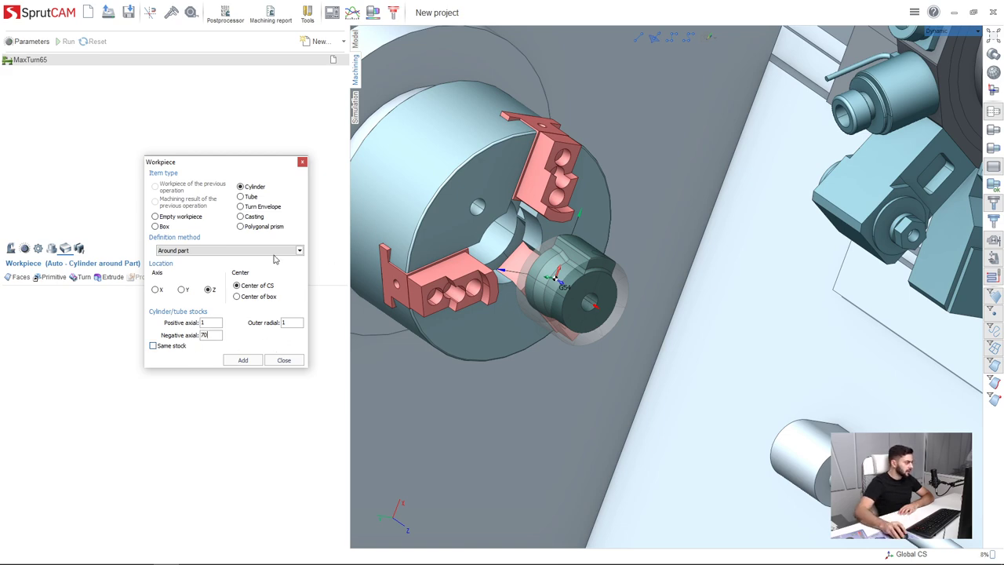
Align the workpiece cylinder with the spindle by choosing the X axis, and add it as the workpiece
scroll(545, 280, up, 4)
scroll(545, 280, down, 14)
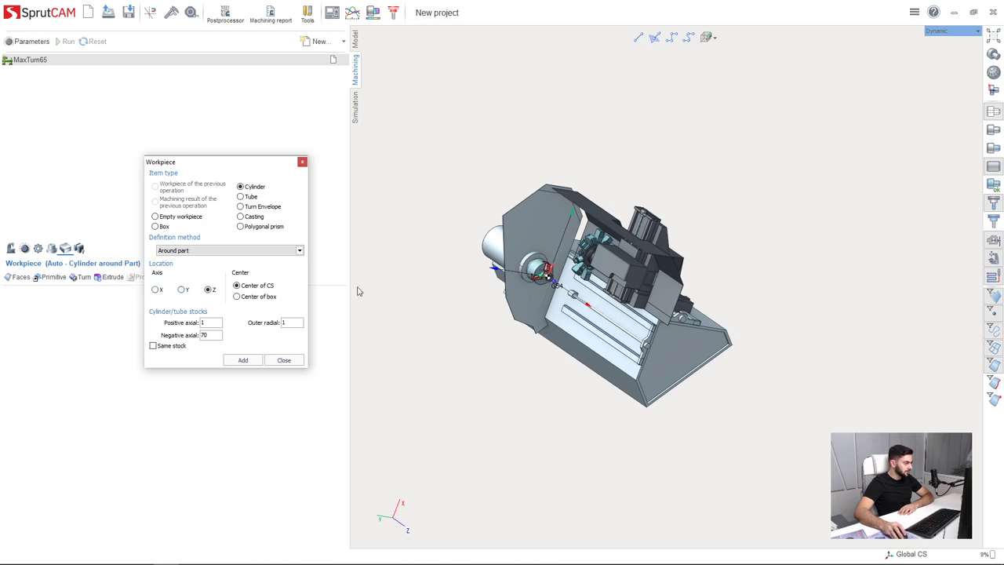
scroll(607, 296, up, 2)
scroll(548, 324, down, 2)
scroll(547, 280, up, 1)
middle_drag(527, 284, 571, 268)
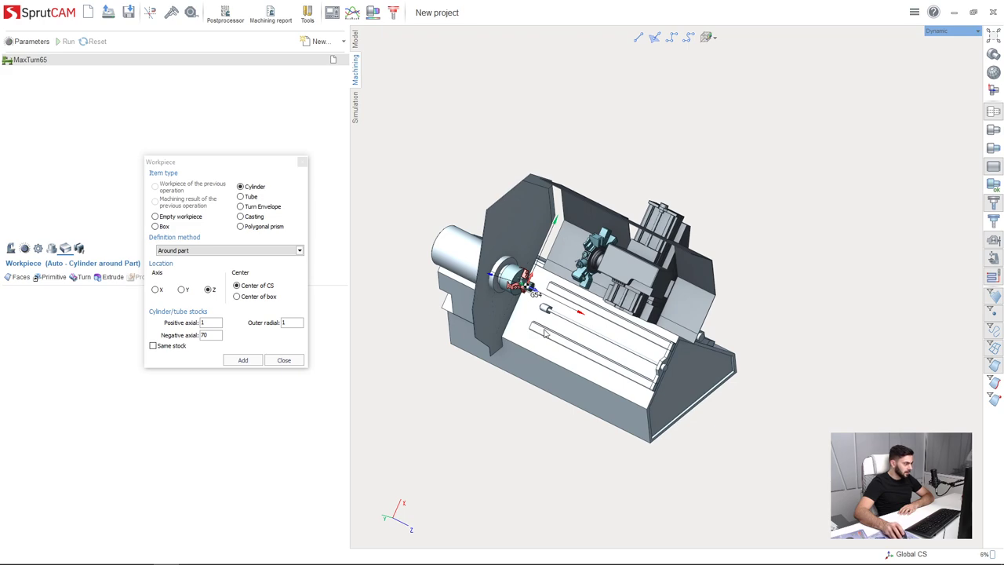
mouse_move(582, 326)
middle_down()
mouse_move(590, 359)
mouse_move(559, 286)
mouse_move(597, 281)
mouse_move(586, 324)
middle_up()
middle_drag(535, 284, 533, 288)
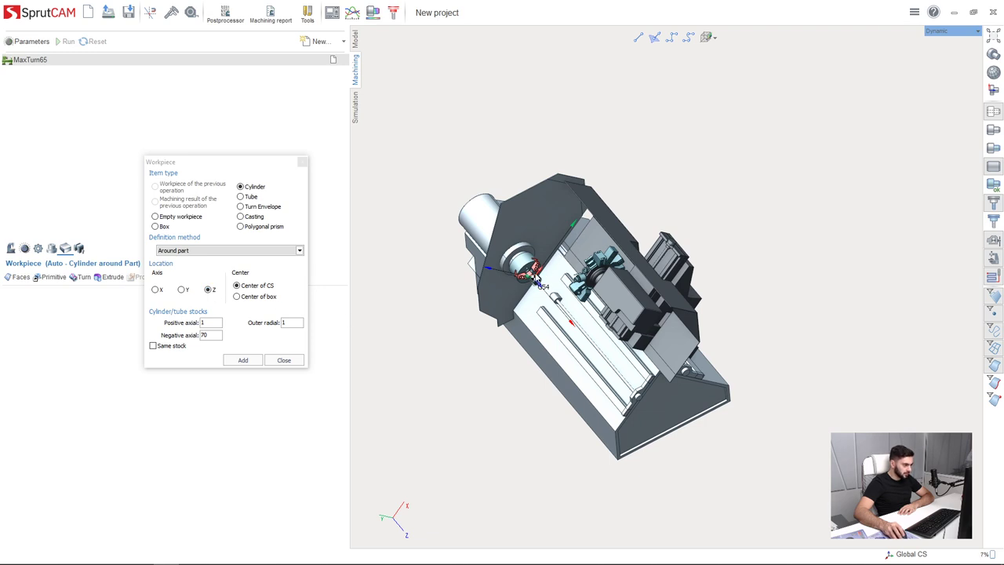
middle_drag(491, 268, 495, 301)
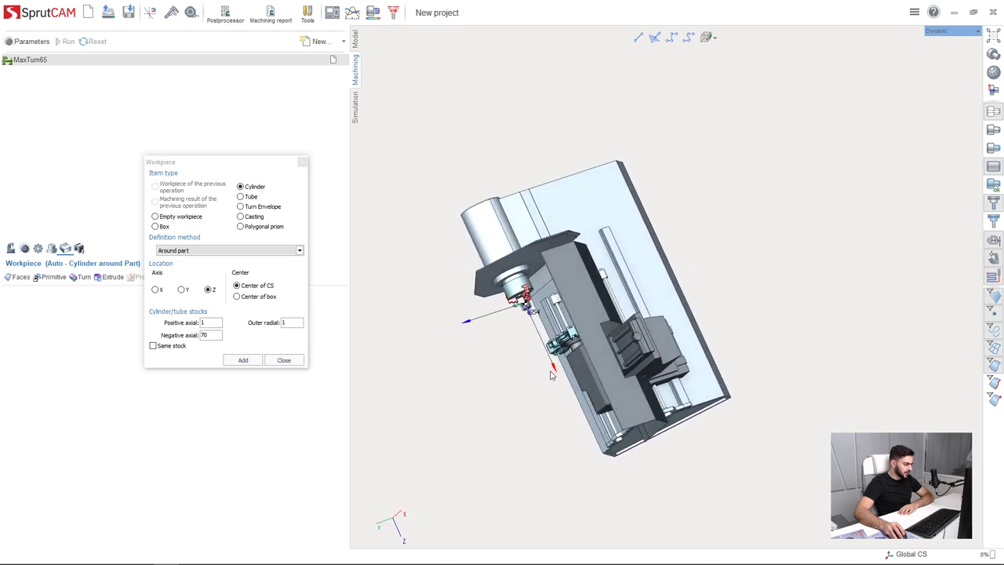
click(156, 290)
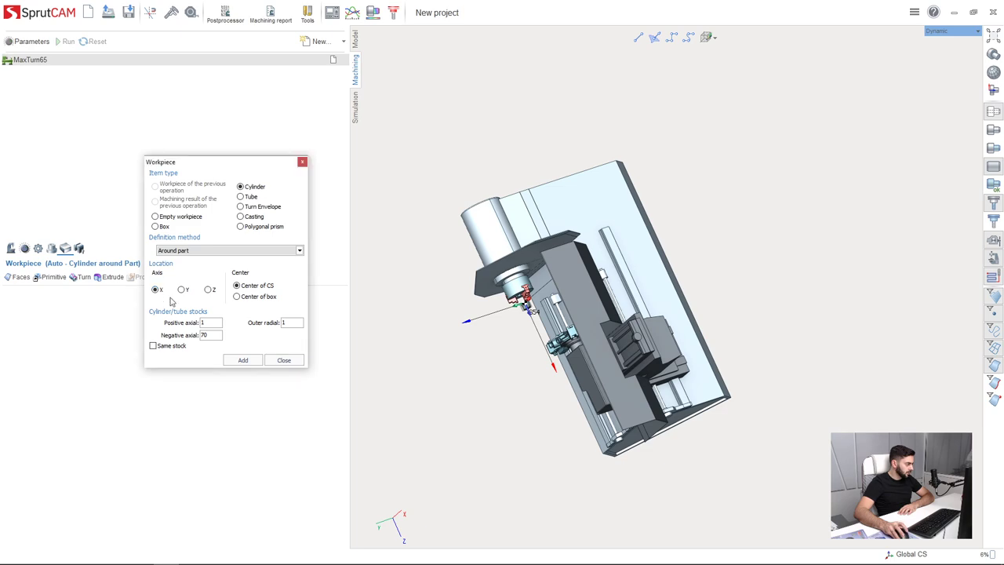
click(243, 360)
Inspect the cylindrical stock between the chuck jaws and finish the workpiece definition
scroll(527, 262, up, 5)
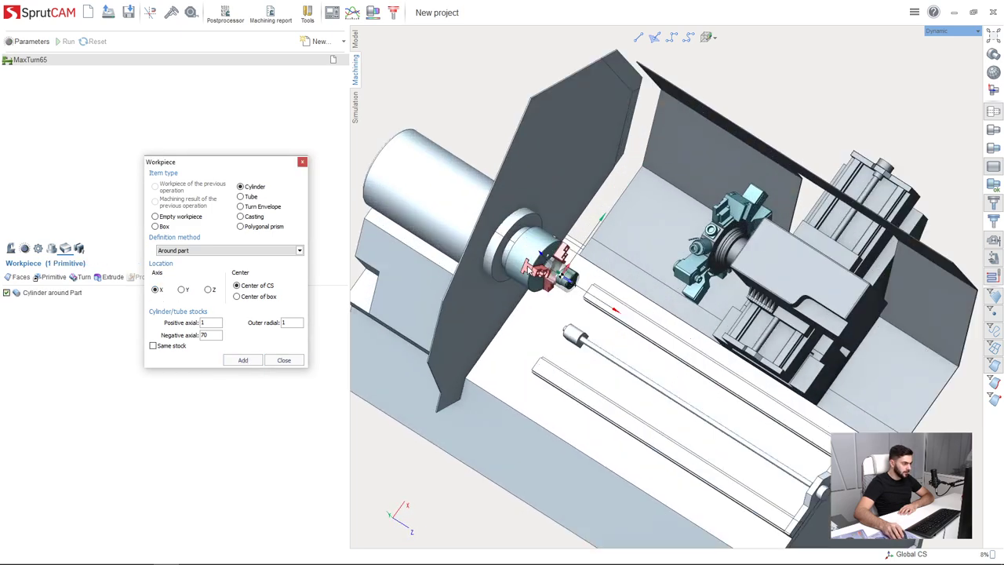
scroll(581, 266, up, 5)
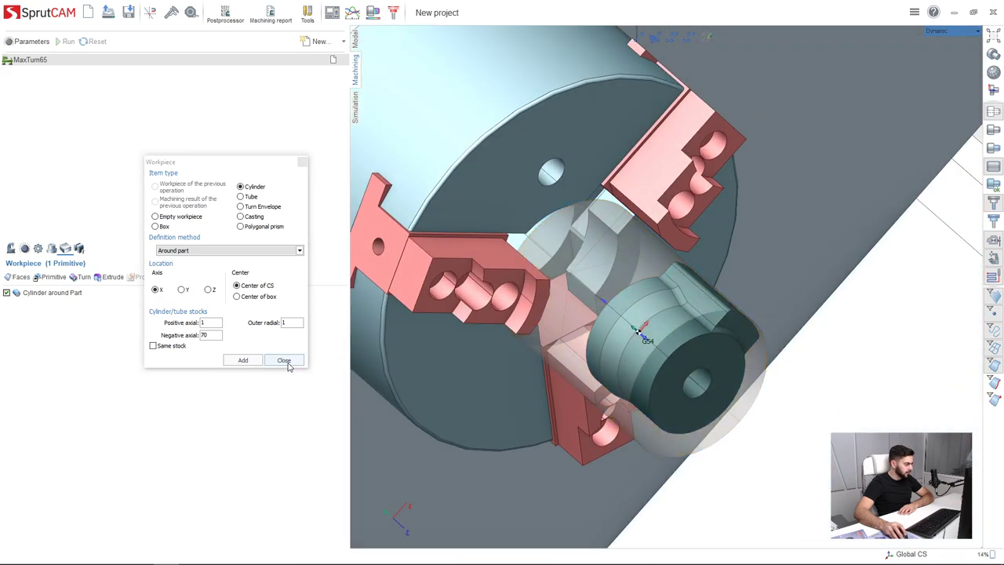
click(284, 360)
scroll(592, 316, down, 5)
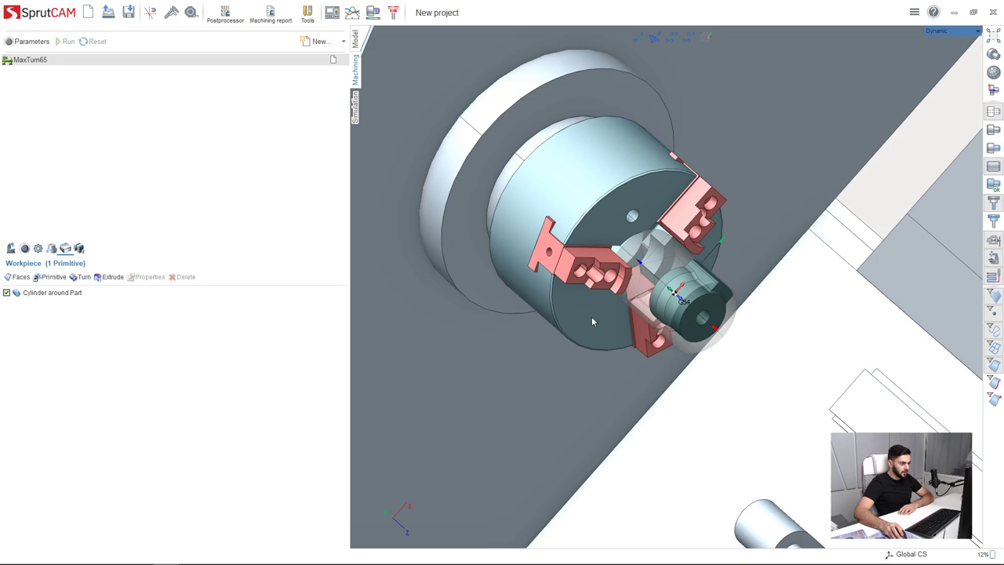
scroll(533, 328, up, 3)
mouse_move(534, 328)
middle_down()
mouse_move(627, 305)
mouse_move(541, 323)
middle_up()
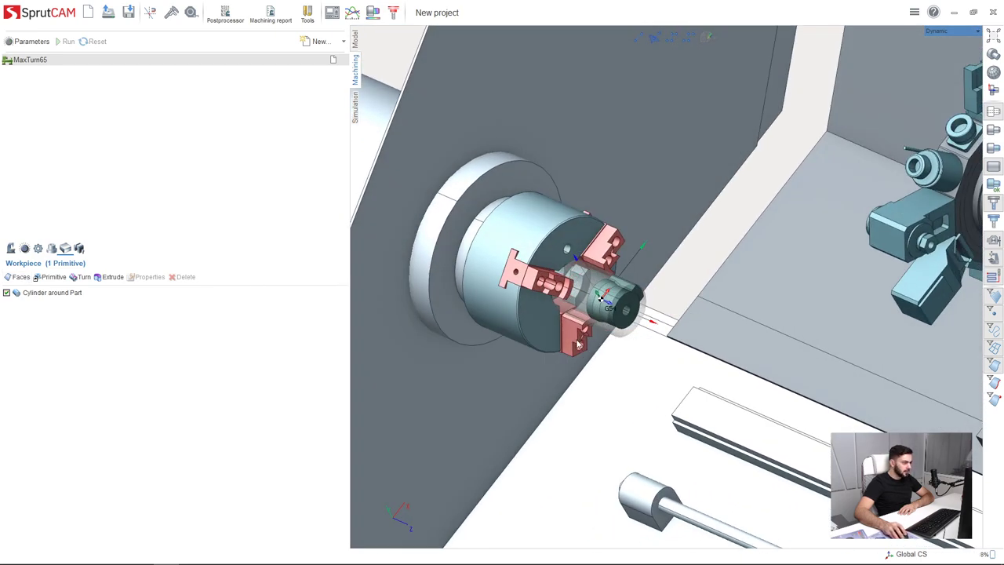
Edit the G54 workpiece CS in the setup, moving its origin freehand to about X56.5 Y1 Z-9.914 near the part's front hole
click(11, 252)
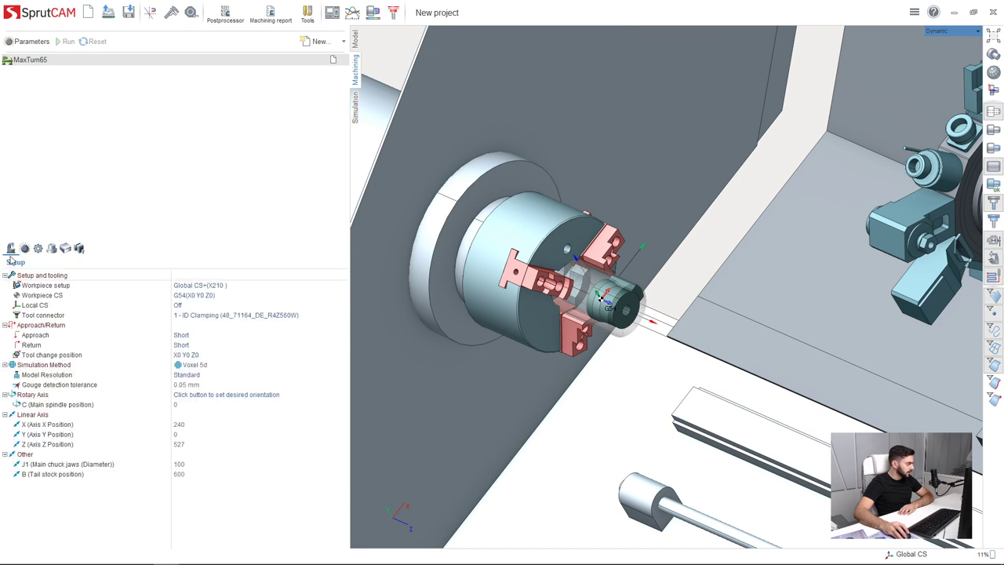
click(51, 297)
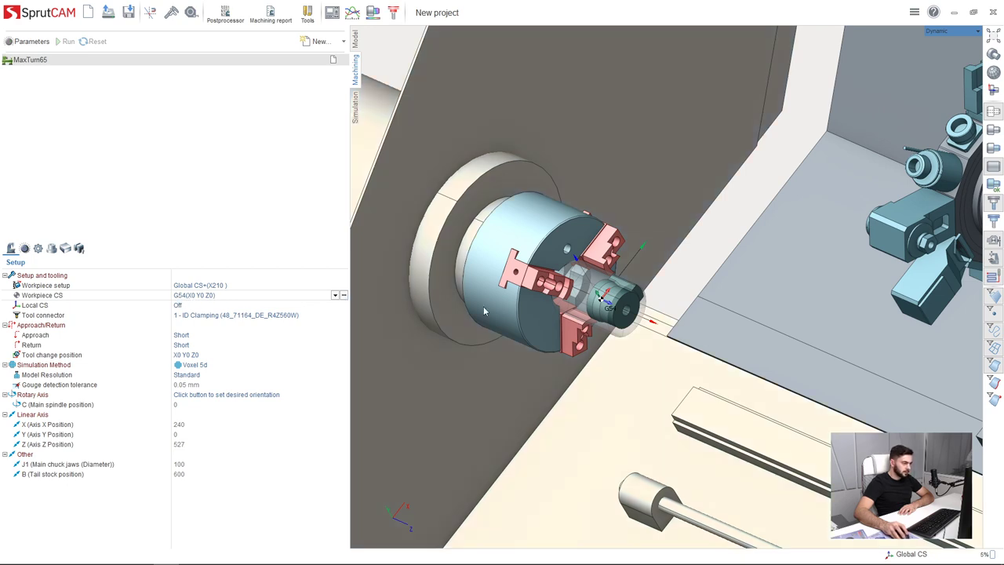
scroll(484, 306, up, 5)
middle_drag(535, 331, 541, 384)
middle_drag(558, 294, 529, 346)
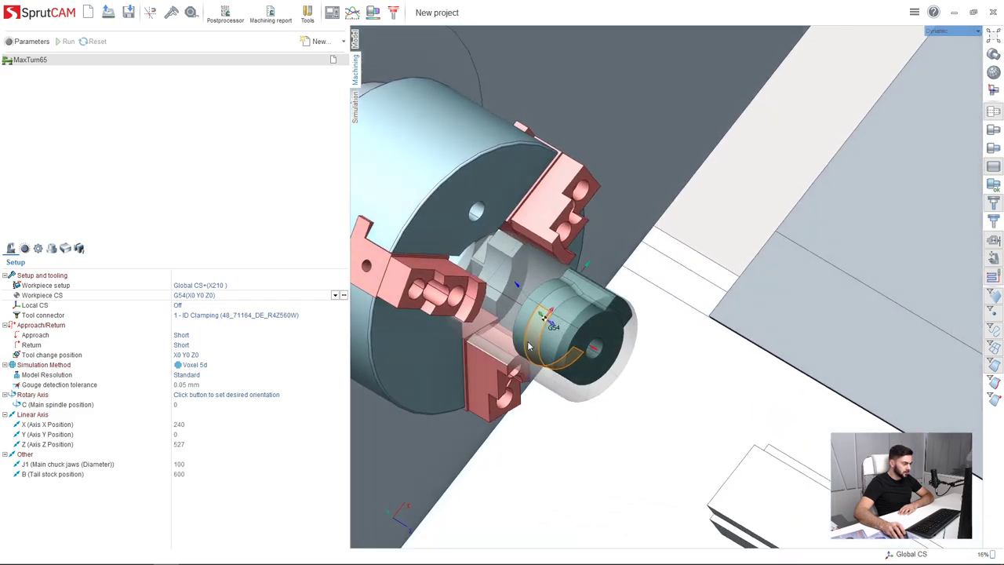
click(343, 296)
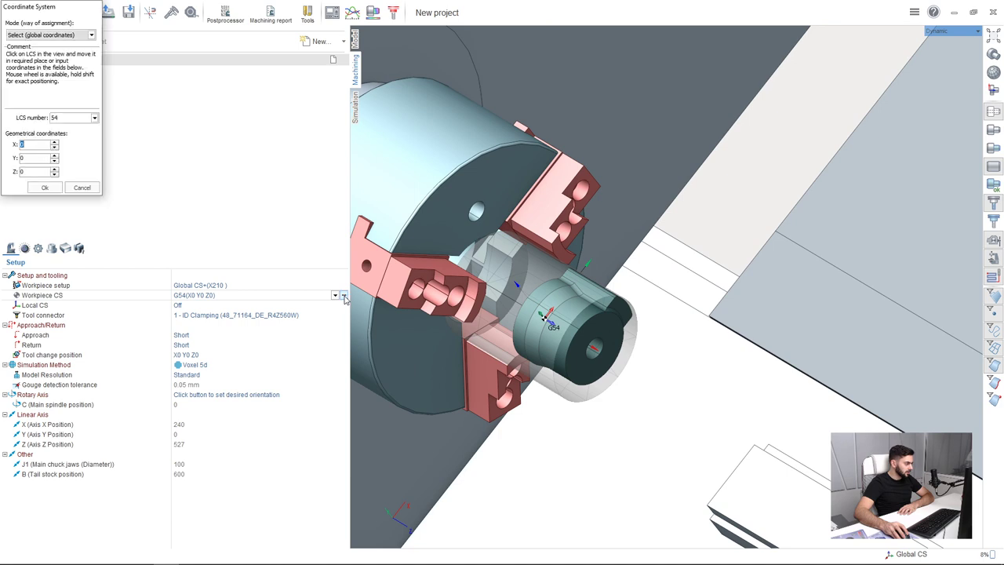
drag(548, 318, 596, 352)
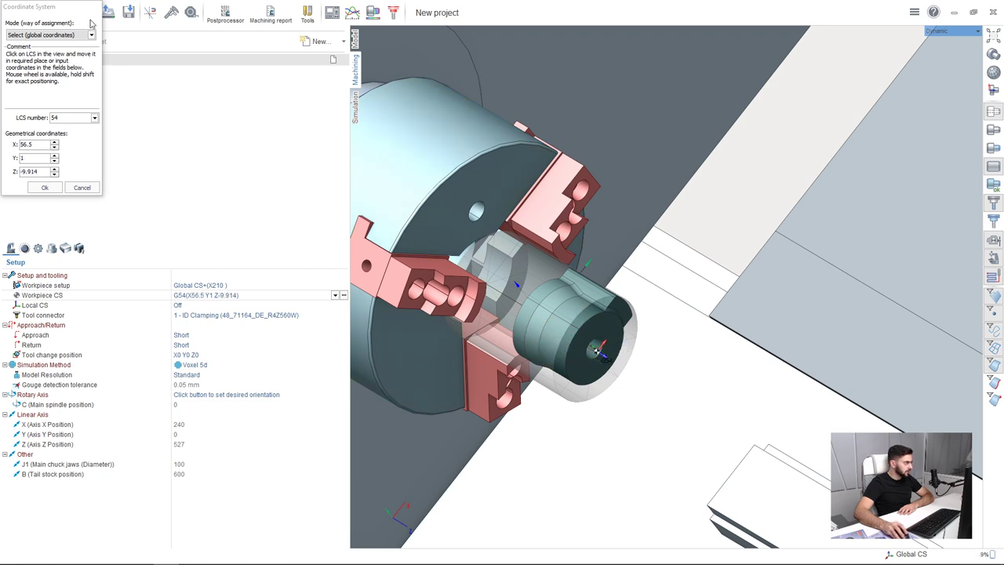
drag(39, 11, 67, 137)
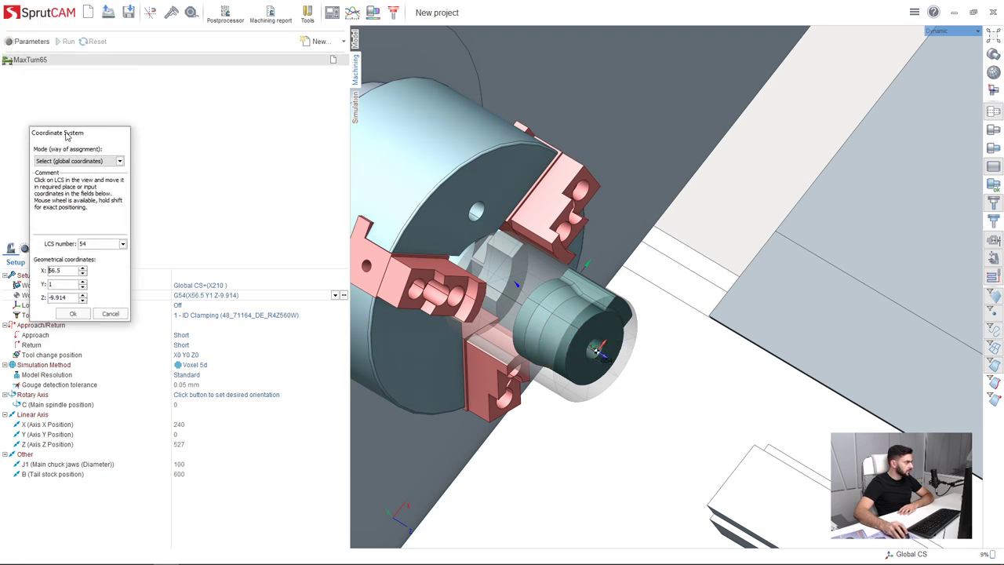
Enable snapping and place the G54 origin on the centre of the front hole at X61 Y0 Z0
click(149, 12)
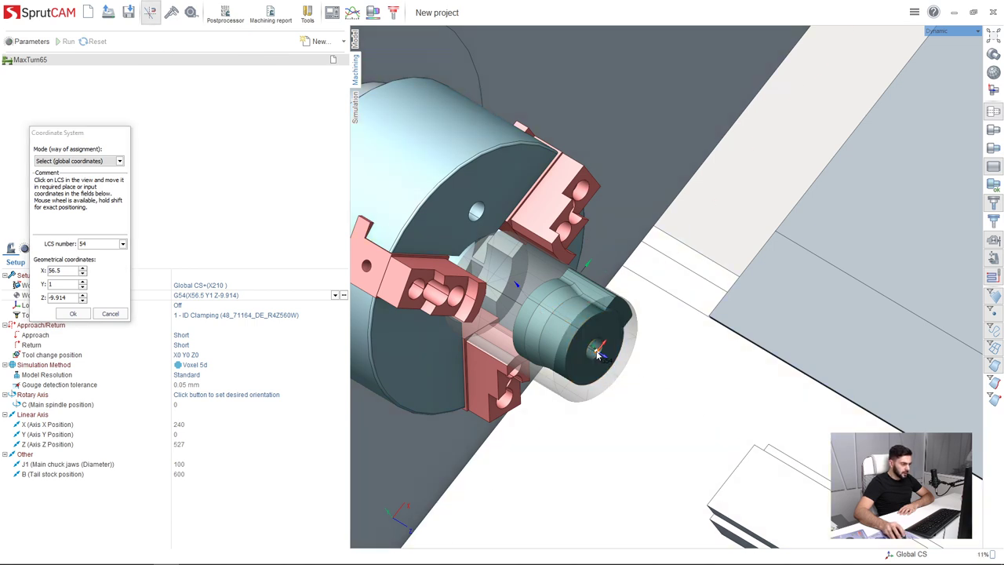
mouse_move(598, 353)
mouse_down()
mouse_move(650, 308)
mouse_move(620, 348)
mouse_move(598, 352)
mouse_up()
middle_drag(599, 351, 518, 335)
scroll(517, 335, up, 3)
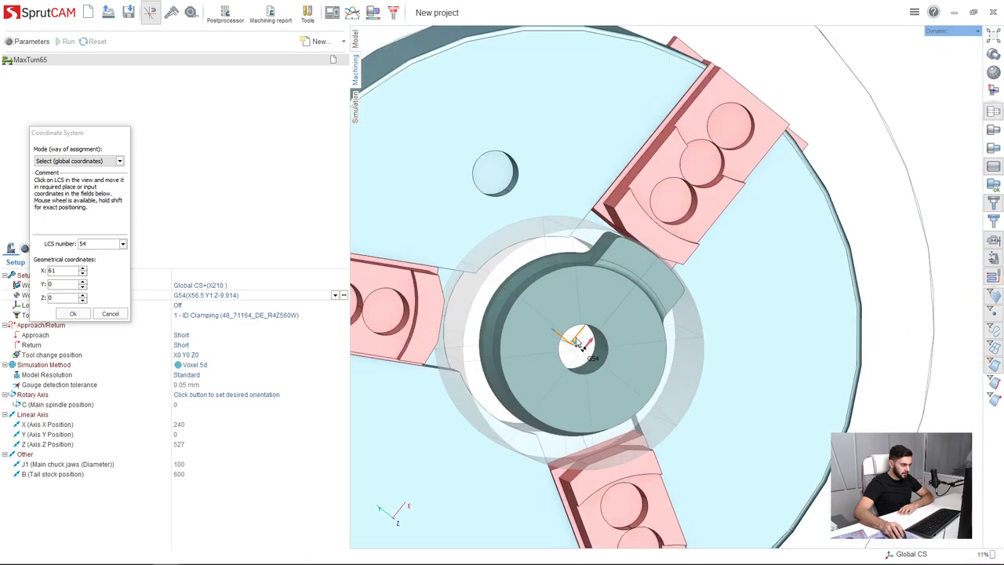
Check the G54 origin against the part's front face in a side view and accept the coordinate system
middle_drag(447, 335, 504, 339)
scroll(505, 338, down, 4)
scroll(739, 330, up, 4)
middle_drag(705, 294, 643, 249)
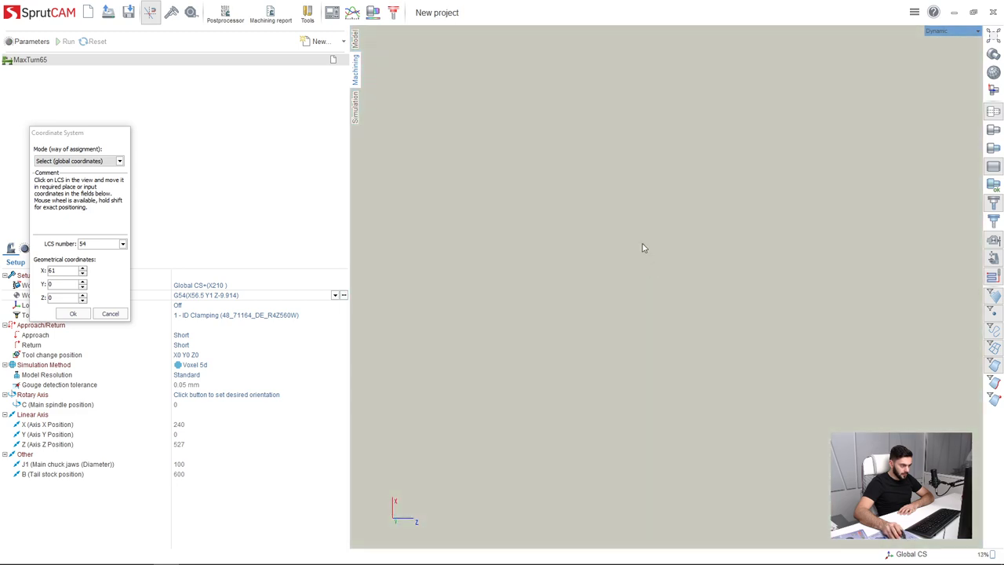
scroll(643, 248, down, 5)
scroll(654, 382, up, 5)
scroll(654, 383, up, 6)
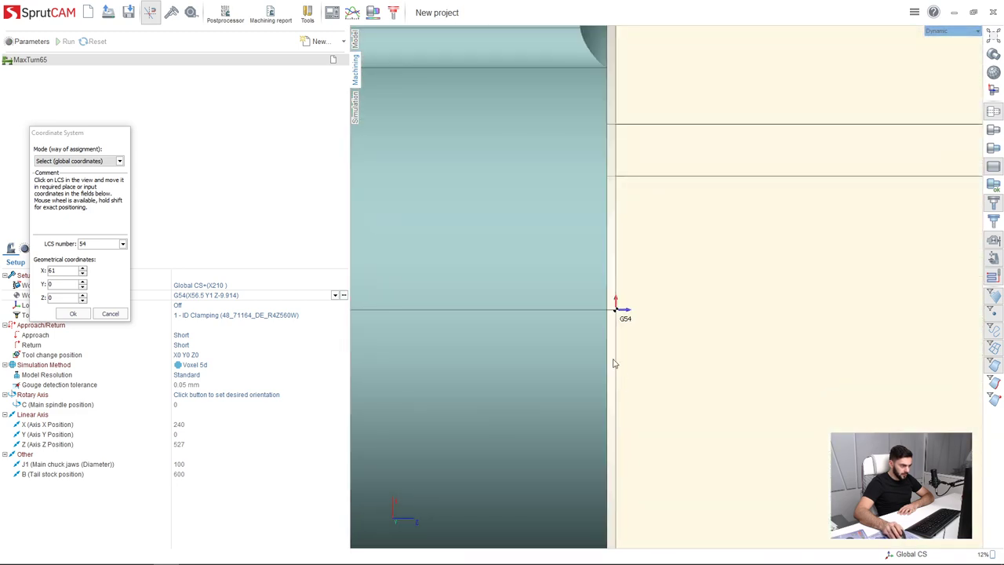
mouse_move(611, 361)
middle_down()
mouse_move(538, 366)
mouse_move(507, 335)
mouse_move(499, 352)
mouse_move(506, 340)
middle_up()
scroll(537, 367, down, 2)
click(70, 314)
scroll(549, 345, down, 3)
scroll(499, 351, down, 8)
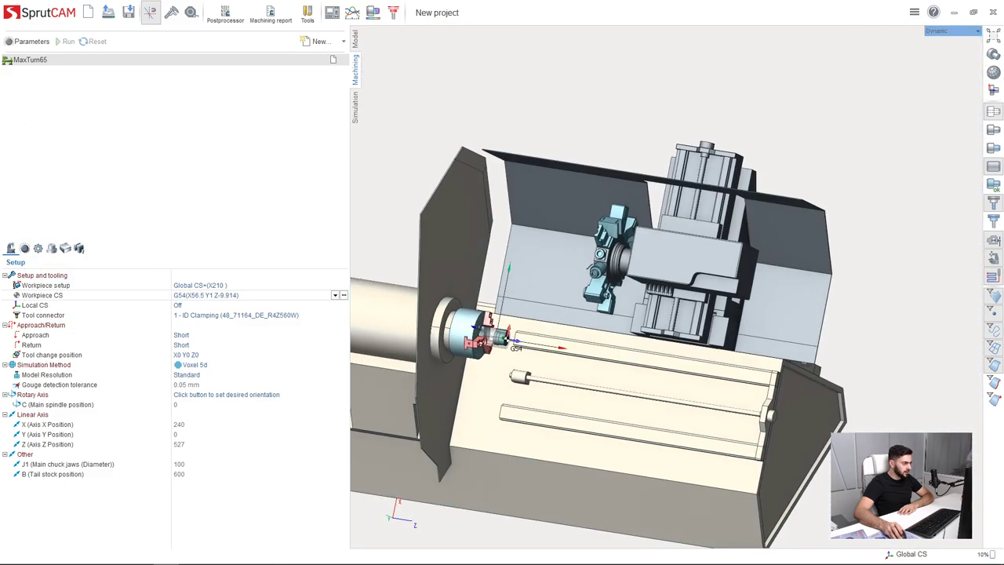